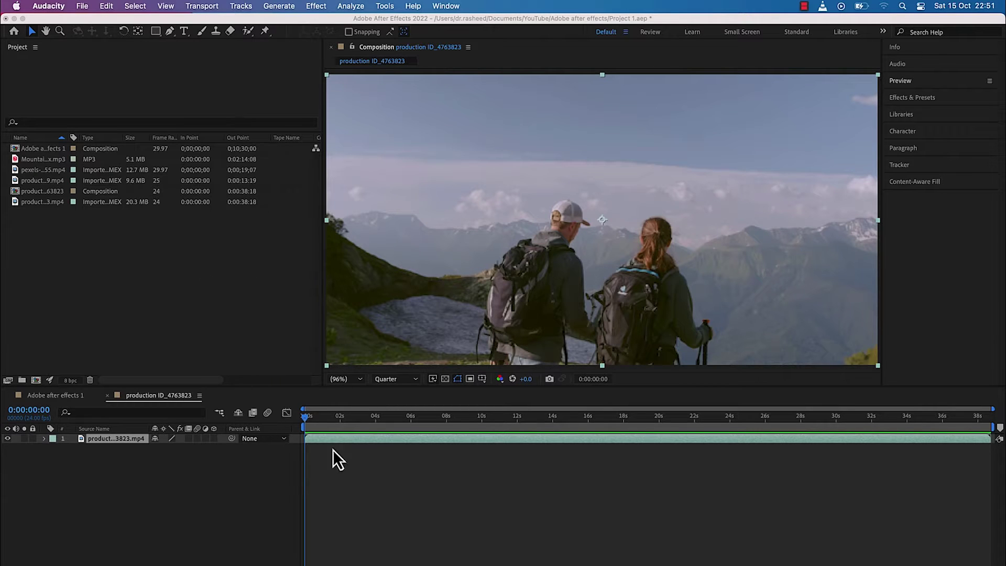
Expand the hiking layer's Transform group to show Scale 100,100%, Rotation 0 and Opacity 100%.
left_click(353, 445)
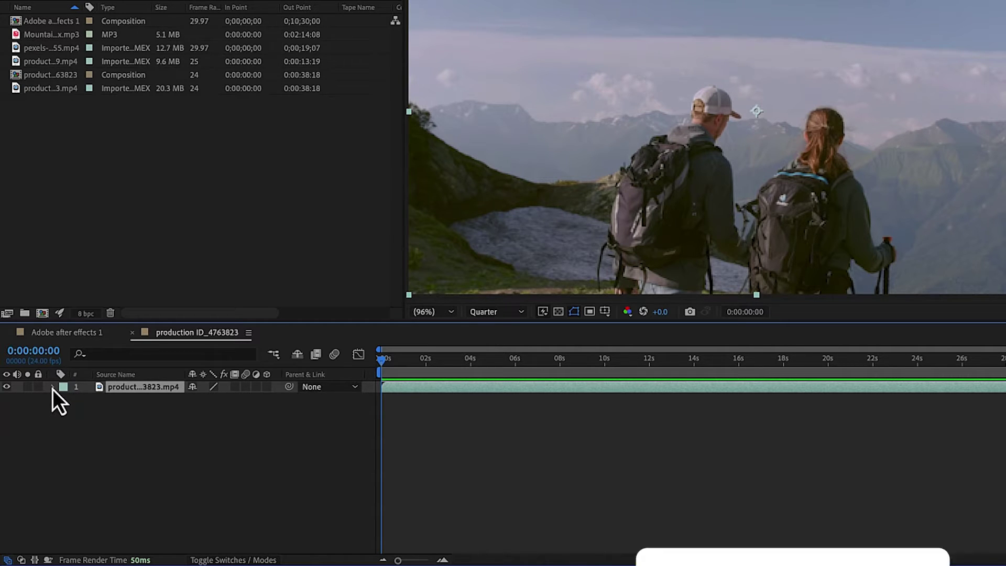
left_click(53, 388)
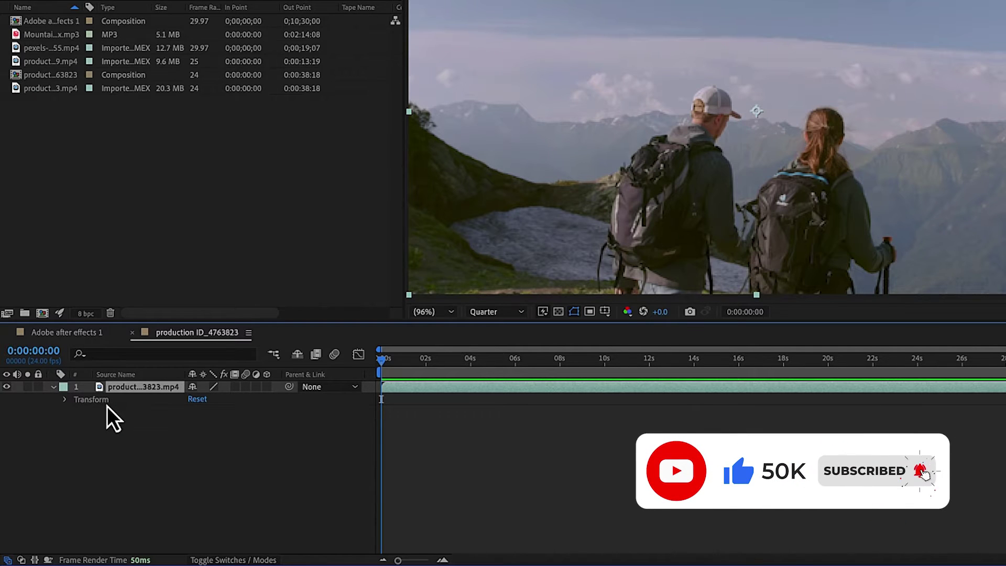
left_click(65, 400)
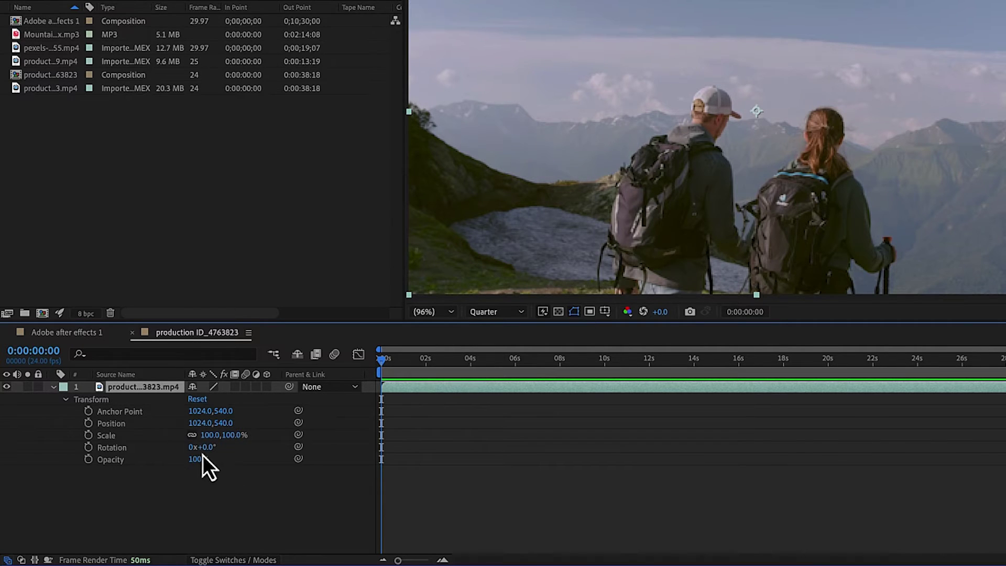
left_click_drag(198, 459, 234, 460)
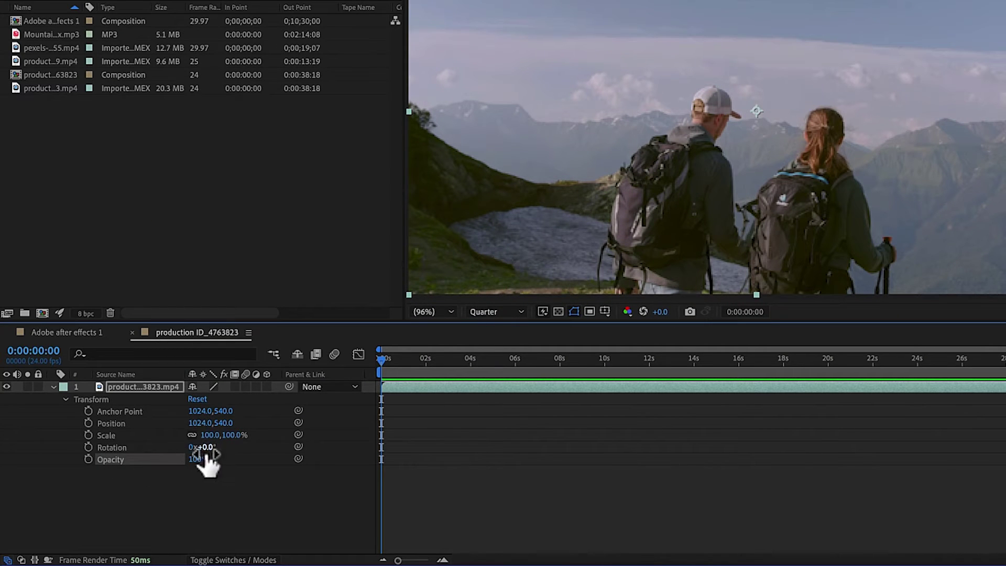
mouse_move(206, 449)
left_mouse_down()
mouse_move(171, 445)
mouse_move(232, 459)
mouse_move(193, 456)
mouse_move(209, 460)
mouse_move(285, 464)
mouse_move(353, 440)
mouse_move(359, 422)
mouse_move(325, 440)
mouse_move(214, 458)
left_mouse_up()
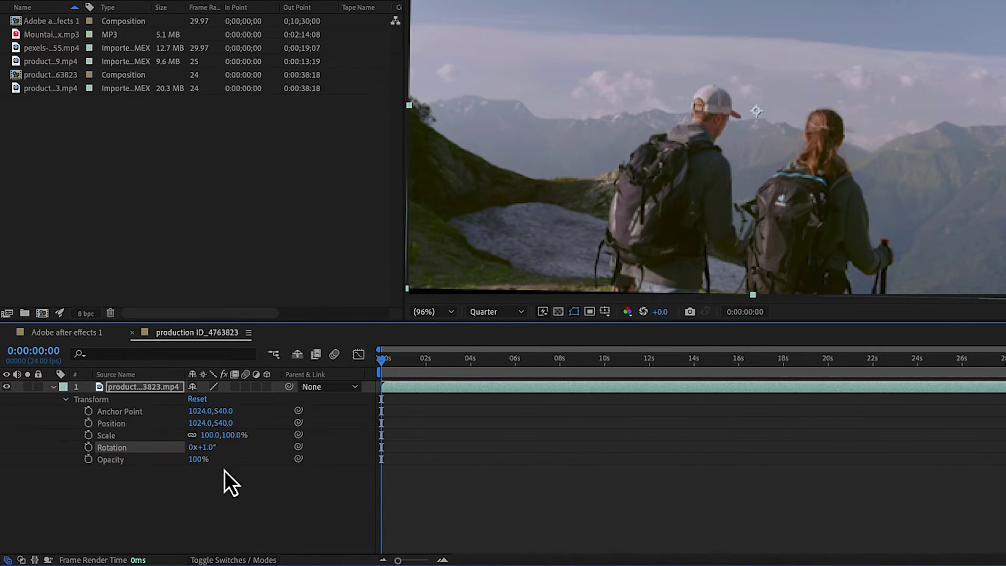
key("ctrl+z")
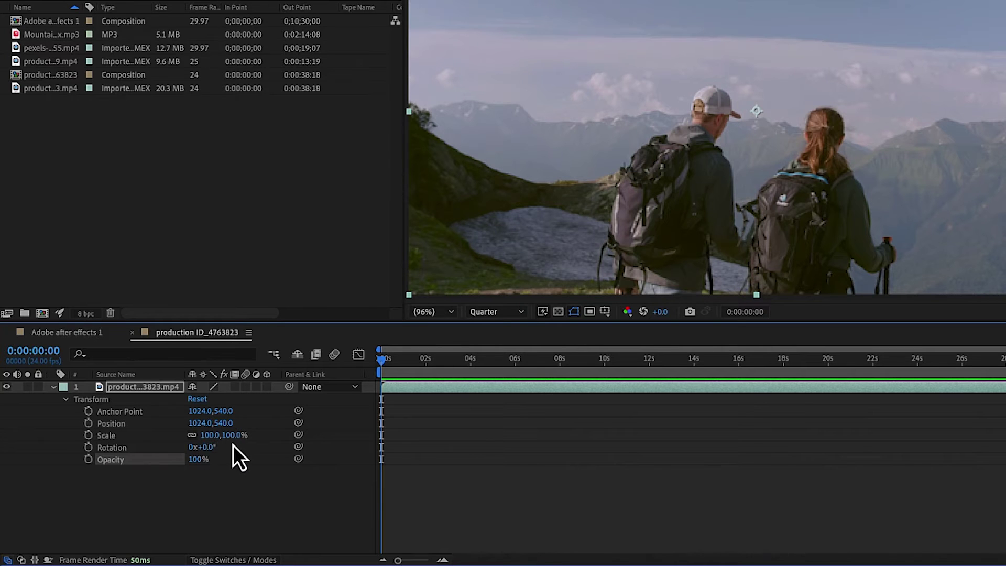
left_click_drag(231, 445, 260, 445)
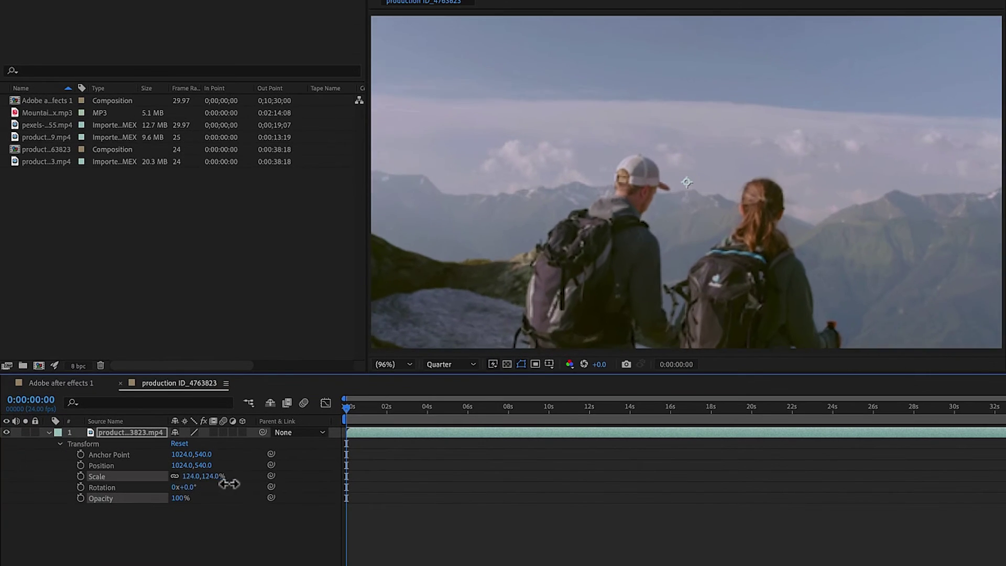
Try the footage Scale at 36%, 90% and 76%, relink proportions, and settle at 97%.
left_click_drag(236, 484, 191, 478)
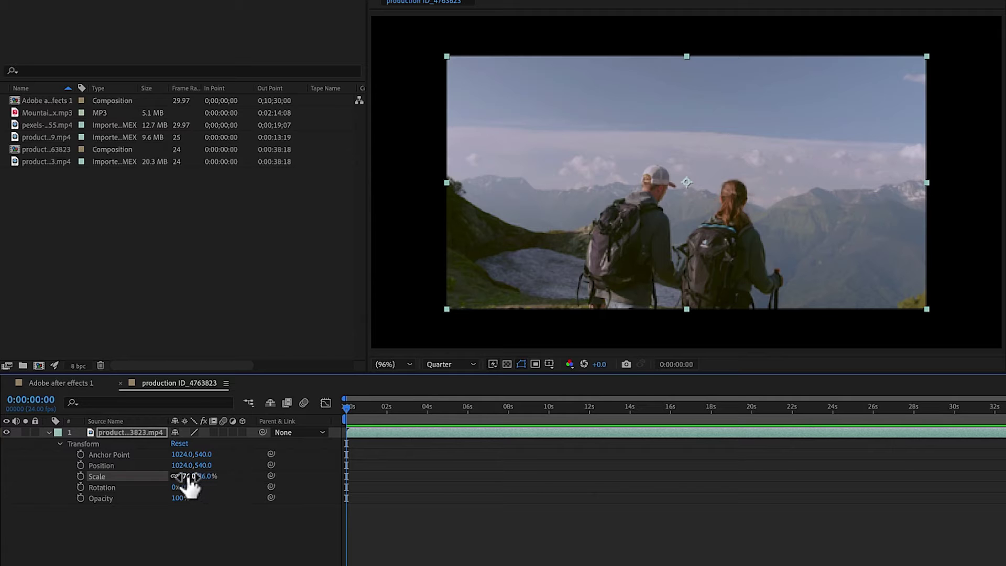
left_click_drag(190, 477, 202, 483)
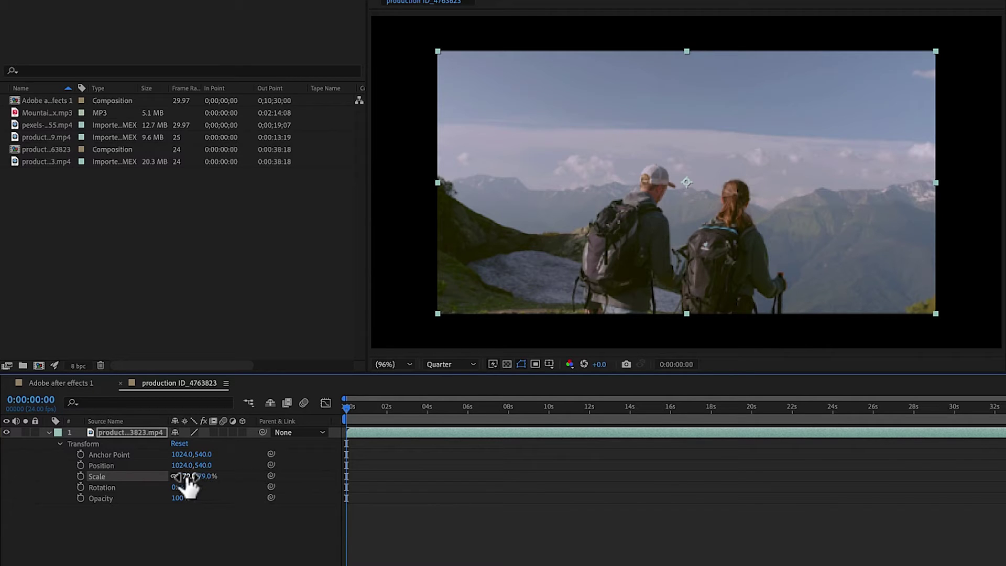
mouse_move(208, 475)
left_mouse_down()
mouse_move(218, 479)
mouse_move(179, 490)
mouse_move(193, 476)
mouse_move(152, 474)
mouse_move(186, 481)
mouse_move(168, 478)
mouse_move(206, 469)
left_mouse_up()
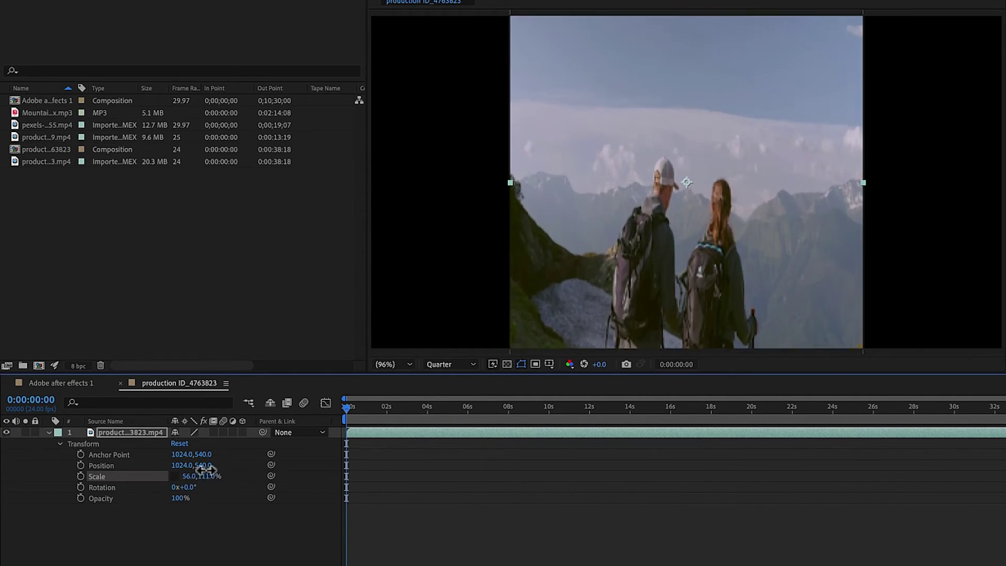
left_click(175, 476)
mouse_move(197, 476)
left_mouse_down()
mouse_move(215, 482)
mouse_move(189, 477)
left_mouse_up()
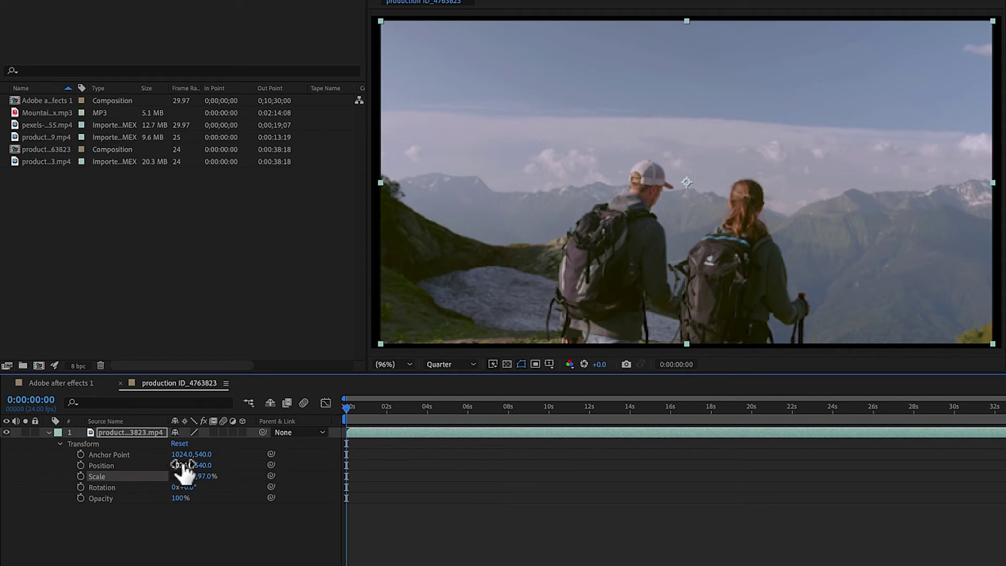
Slide the footage right with Position X, then stretch its height alone to Scale 97,123%.
left_click_drag(178, 465, 244, 466)
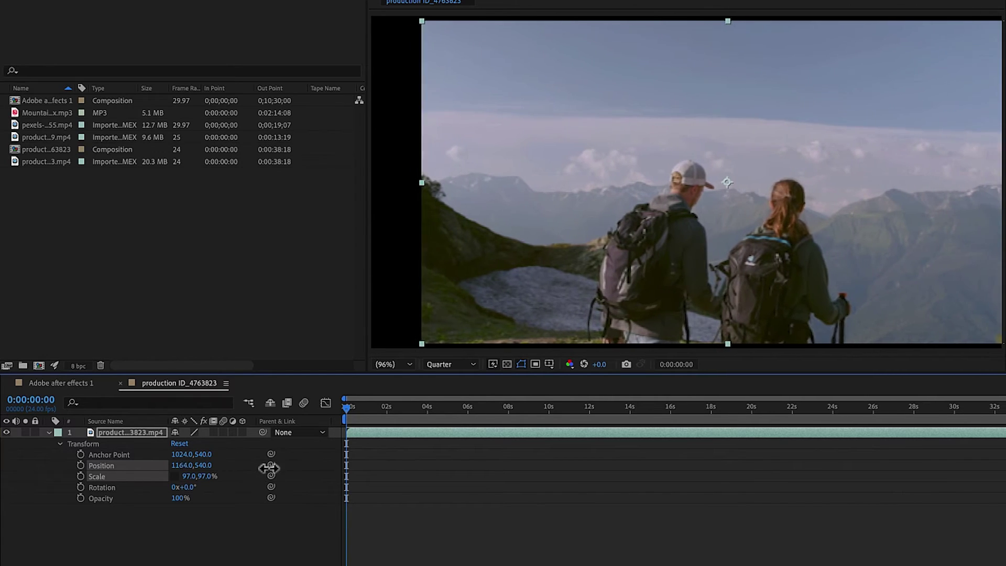
left_click_drag(269, 468, 205, 465)
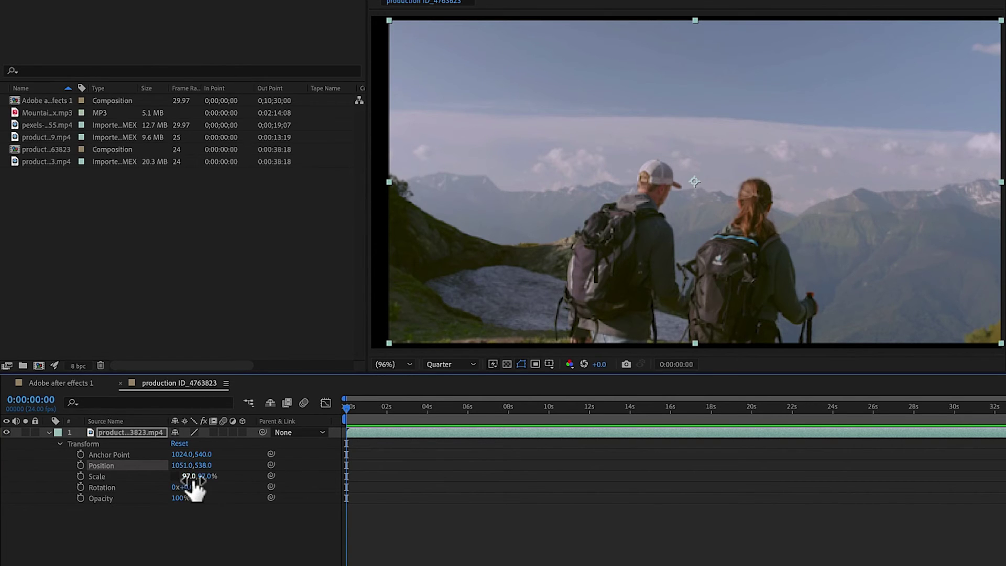
left_click_drag(200, 476, 249, 477)
left_click(175, 476)
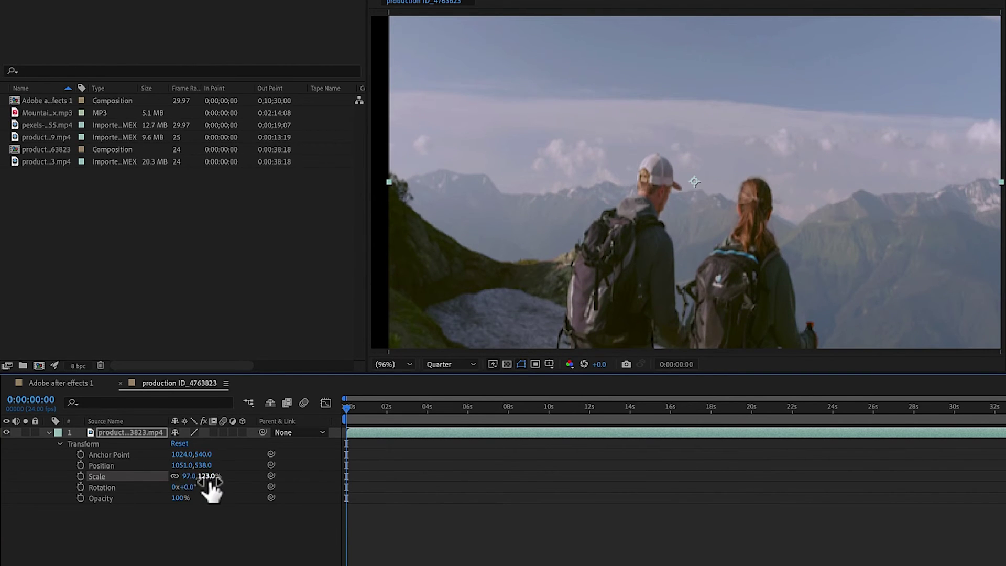
left_click_drag(213, 479, 227, 496)
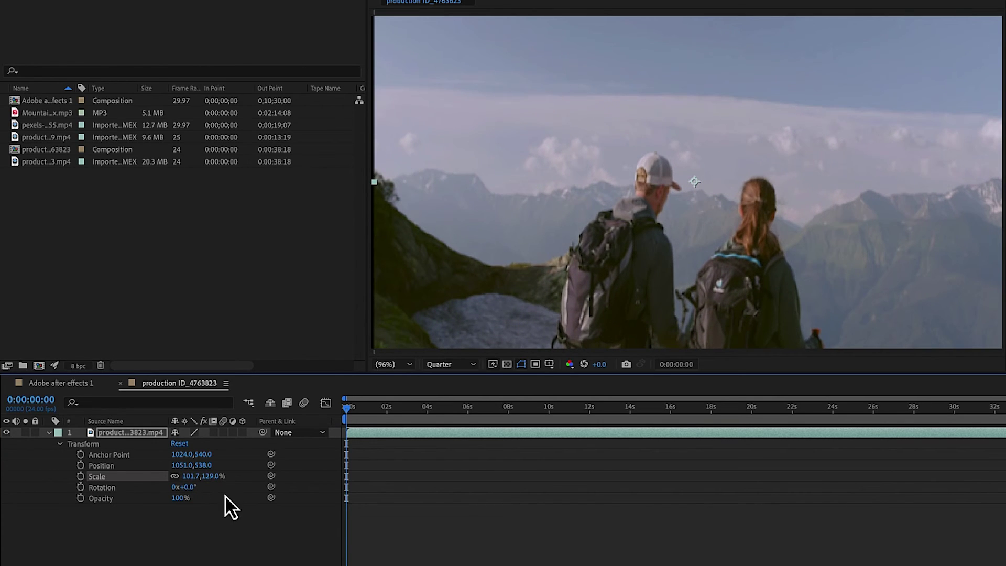
key("ctrl+alt+shift+g")
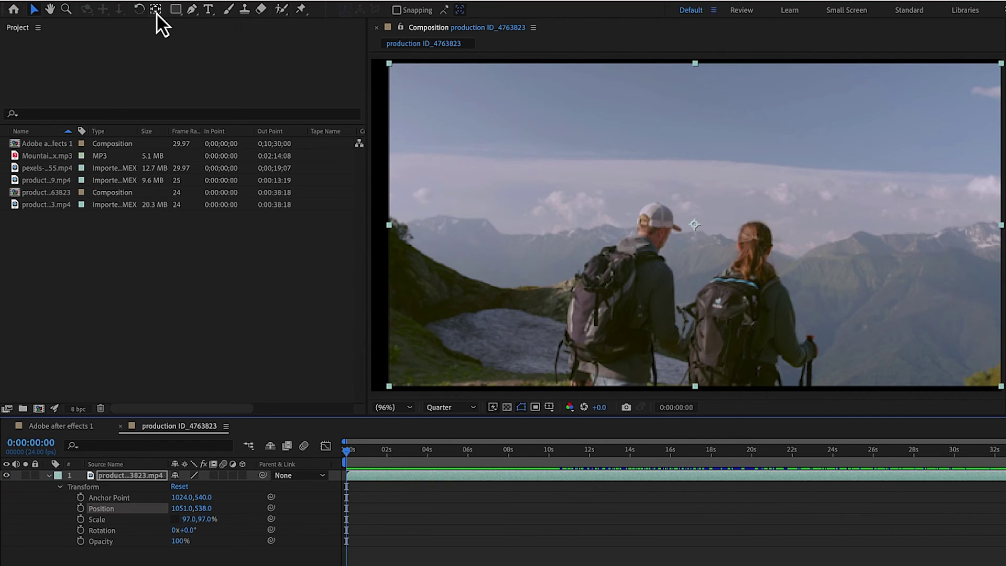
Move the anchor point into the upper-left sky with Pan Behind, then scale the layer to 83%.
left_click(157, 12)
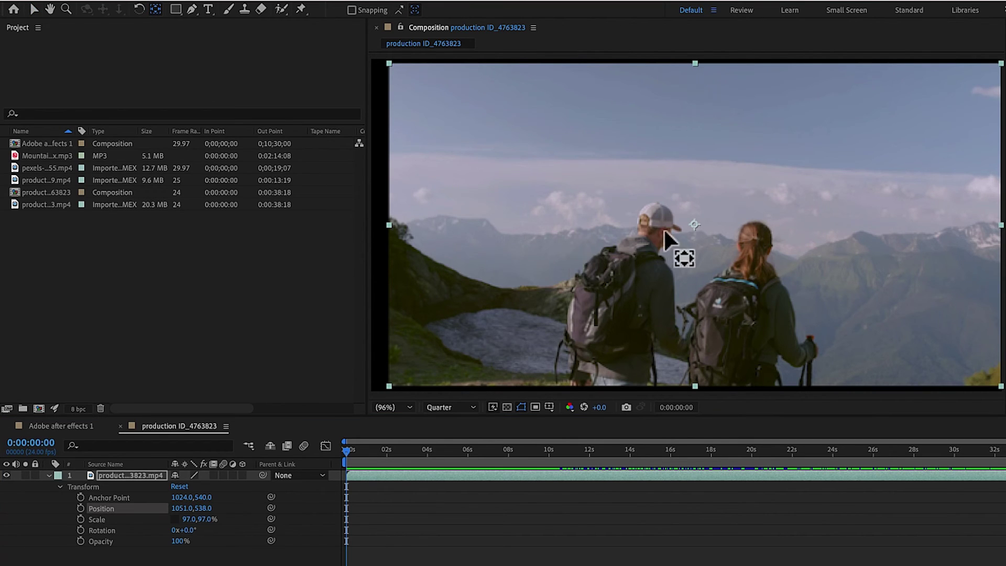
mouse_move(693, 223)
left_mouse_down()
mouse_move(499, 270)
mouse_move(470, 240)
left_mouse_up()
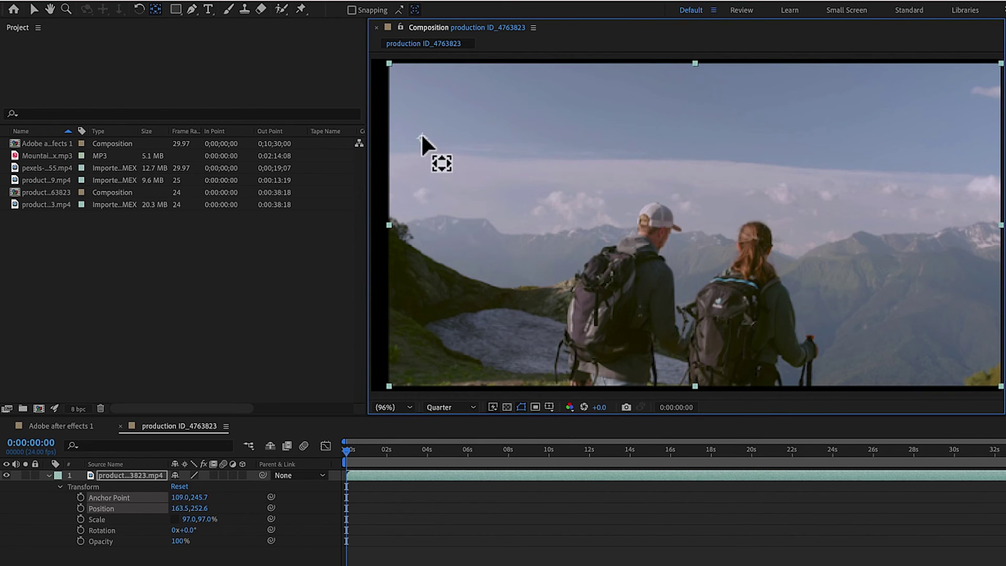
left_click_drag(420, 134, 420, 134)
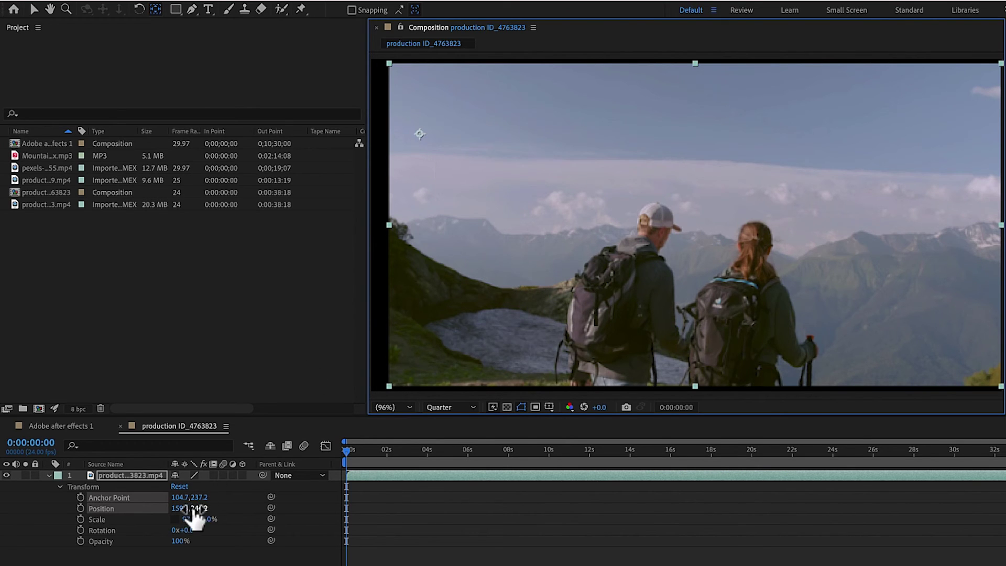
left_click_drag(191, 529, 183, 526)
left_click(176, 523)
mouse_move(202, 526)
left_mouse_down()
mouse_move(279, 520)
mouse_move(132, 518)
mouse_move(228, 521)
mouse_move(190, 516)
left_mouse_up()
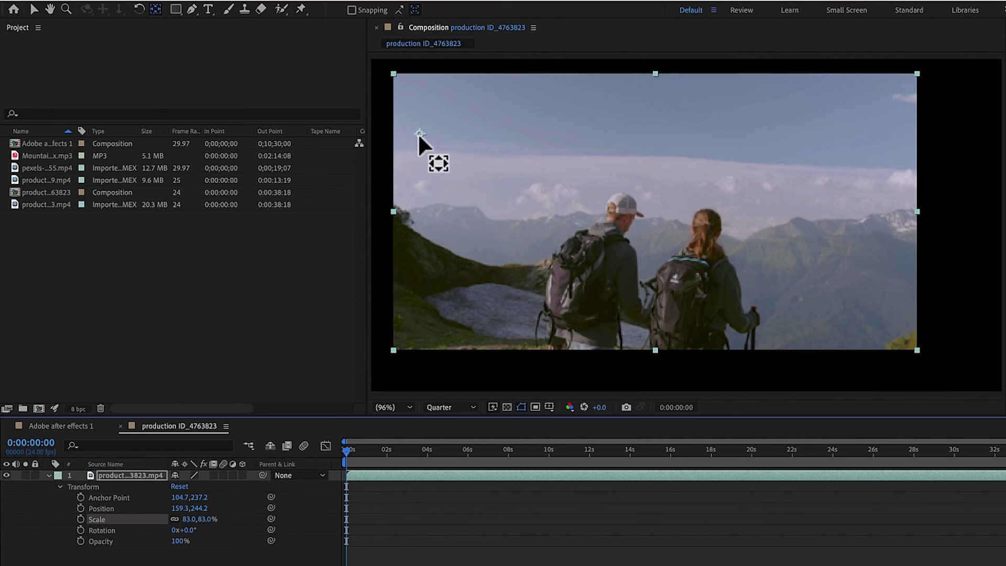
Test rotation around a bottom-left anchor, then undo to anchor 1024,540 at 97% scale.
left_click_drag(418, 133, 394, 350)
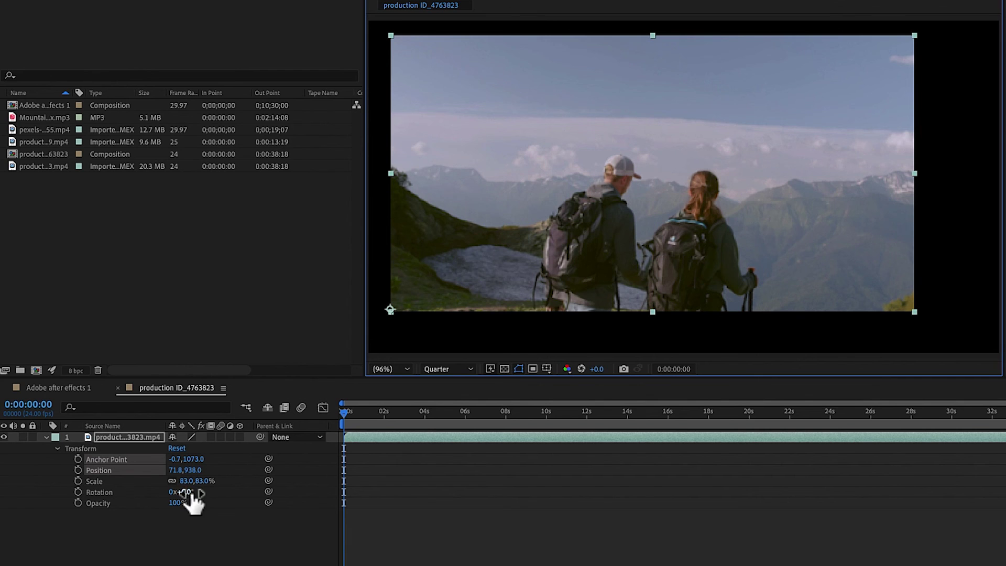
left_click_drag(191, 494, 173, 476)
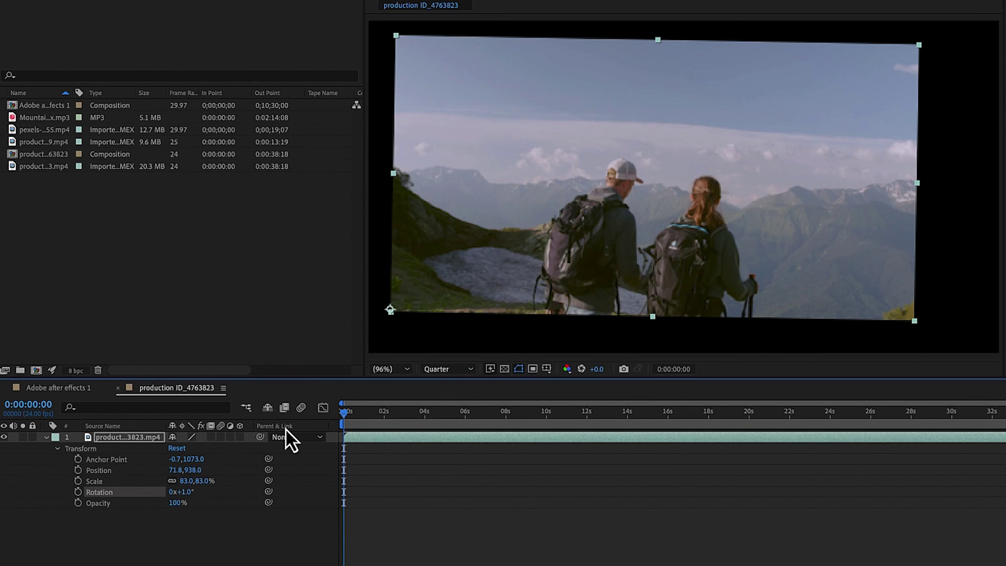
key("ctrl+z")
key("ctrl+z")
key("ctrl+z")
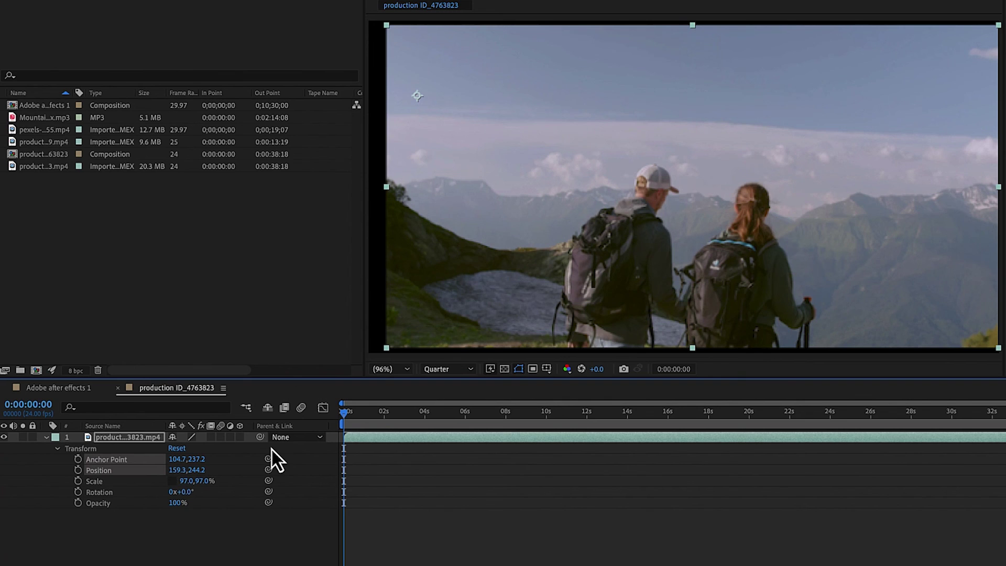
key("ctrl+z")
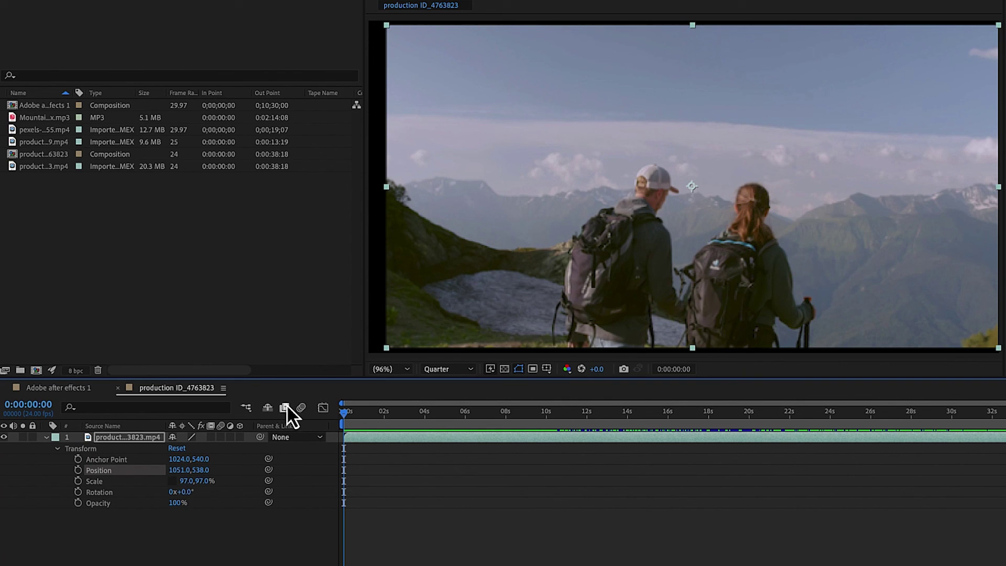